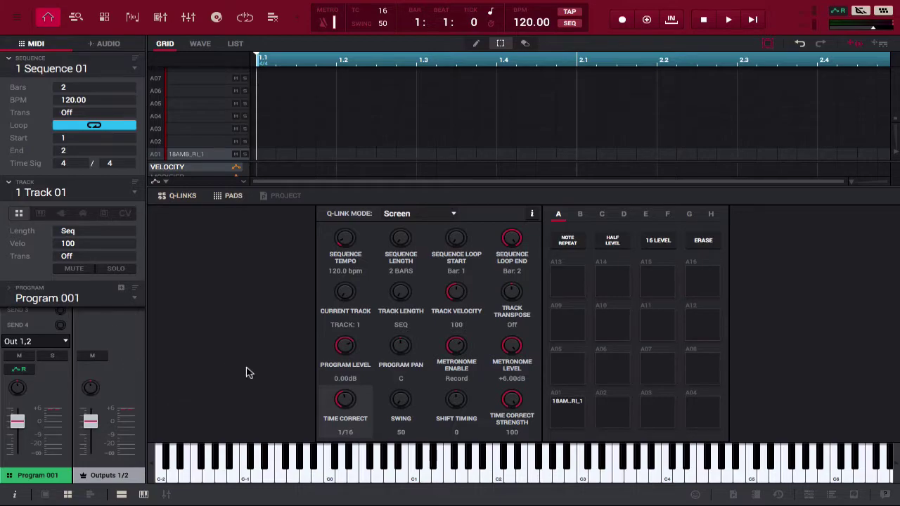
Play pad A01, then audition samples in the browser and select 808_LNG_KICK
{"action": "left_click", "coordinate": [564, 408]}
{"action": "left_click", "coordinate": [854, 494]}
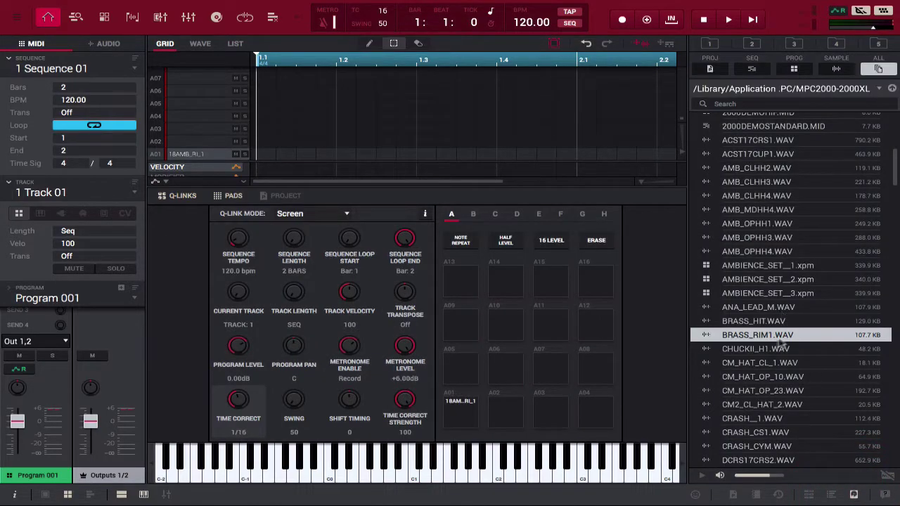
{"action": "left_click", "coordinate": [758, 356]}
{"action": "key", "text": "Down"}
{"action": "key", "text": "Down"}
{"action": "key", "text": "Down"}
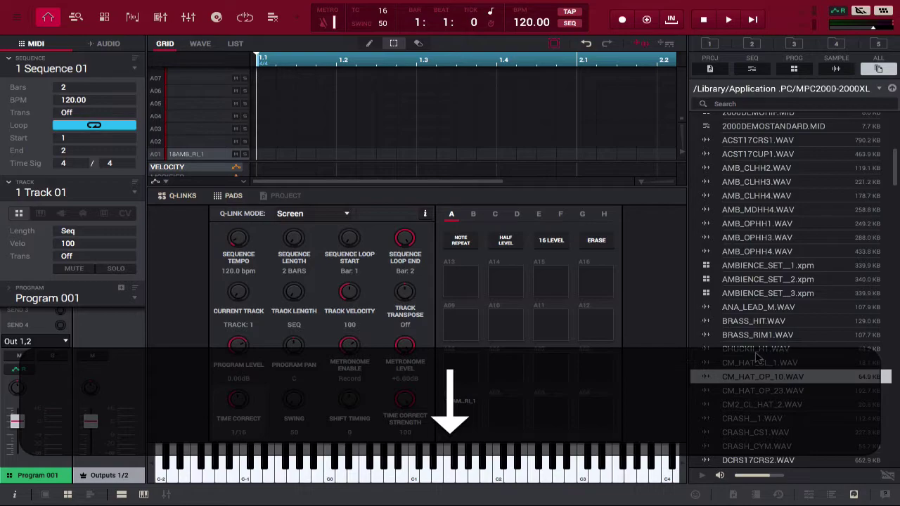
{"action": "left_click", "coordinate": [733, 210]}
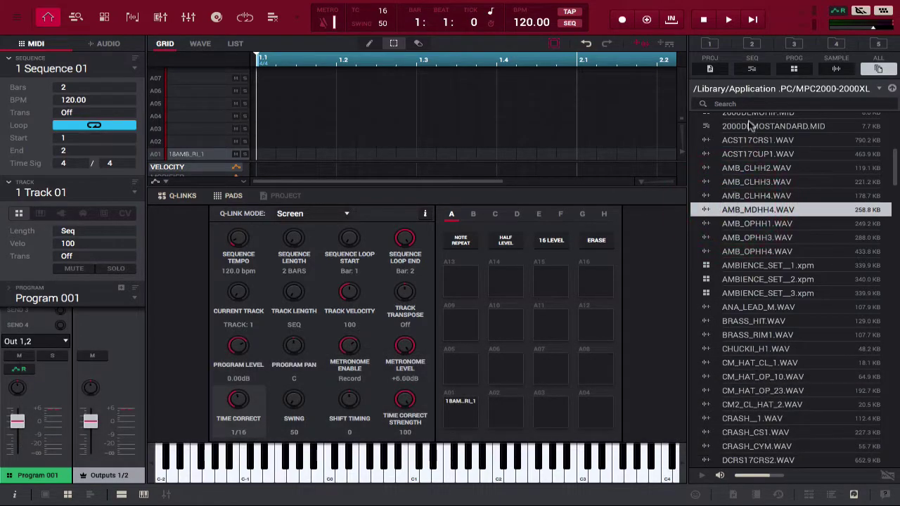
{"action": "scroll", "coordinate": [748, 123], "scroll_direction": "up", "scroll_amount": 7}
{"action": "left_click", "coordinate": [755, 357]}
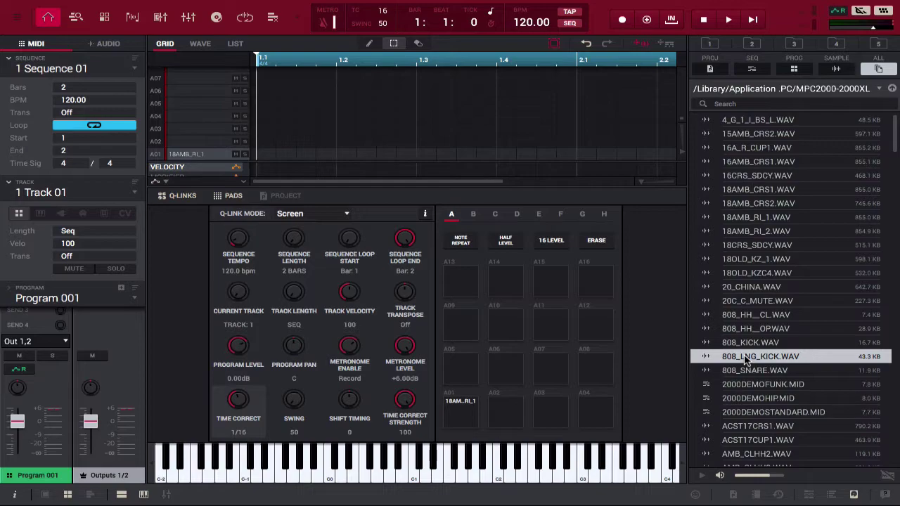
Layer 808_LNG_KICK onto pad A01 with 18AMB_RI_1, undoing the accidental replace, and audition it
{"action": "left_click_drag", "start_coordinate": [746, 359], "coordinate": [453, 415]}
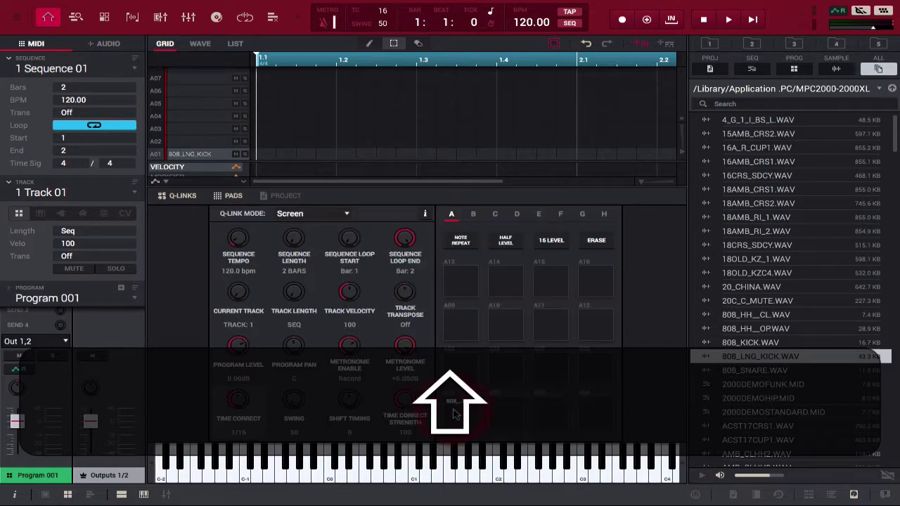
{"action": "key", "text": "super+z"}
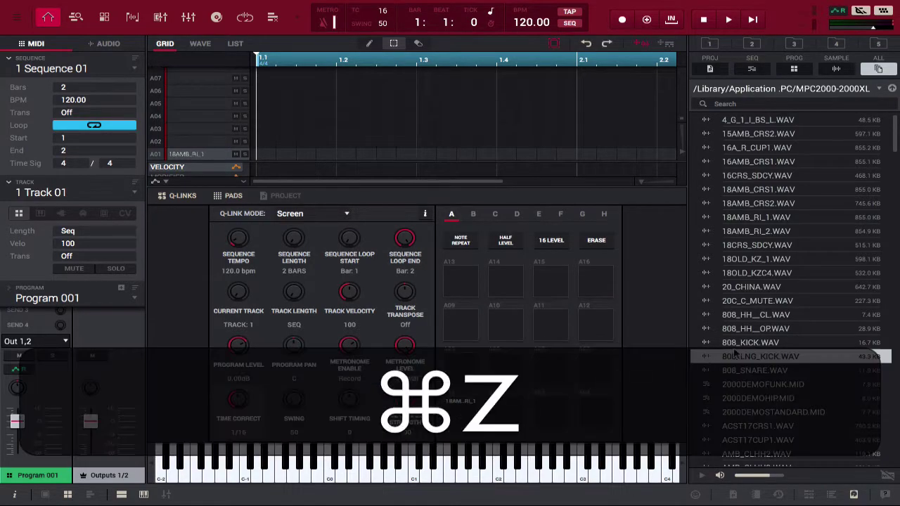
{"action": "key", "text": "shift+super+z"}
{"action": "left_click_drag", "start_coordinate": [453, 415], "coordinate": [457, 407]}
{"action": "left_click", "coordinate": [457, 408]}
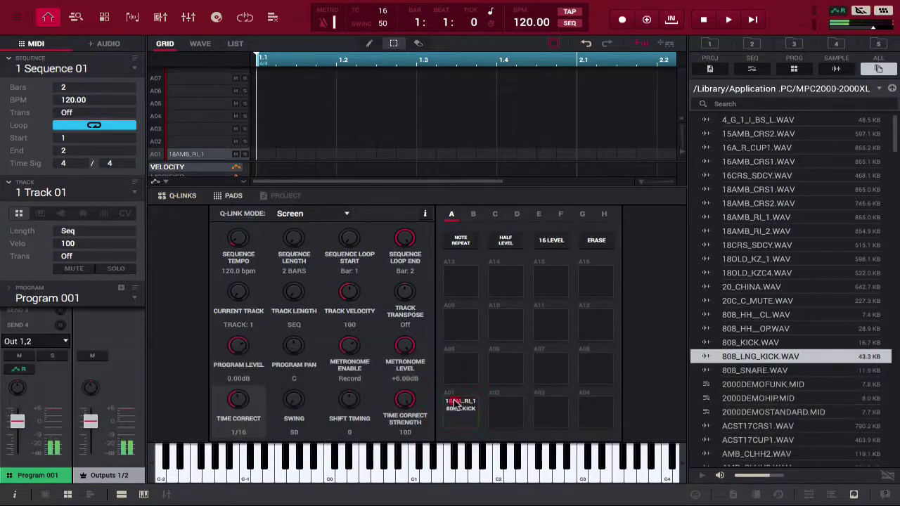
{"action": "left_click", "coordinate": [456, 406]}
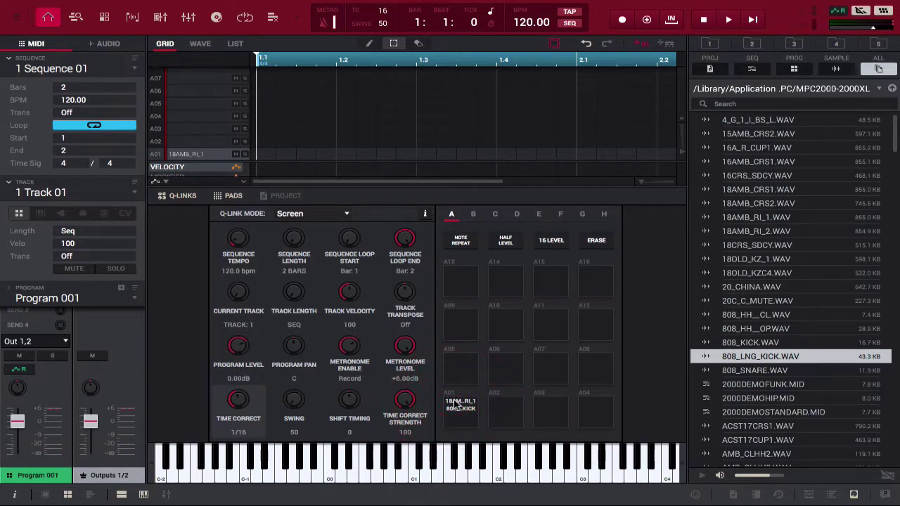
Browse down the sample list, add L_TOM15C_2 as a third layer on pad A01, and audition it
{"action": "left_click", "coordinate": [764, 247]}
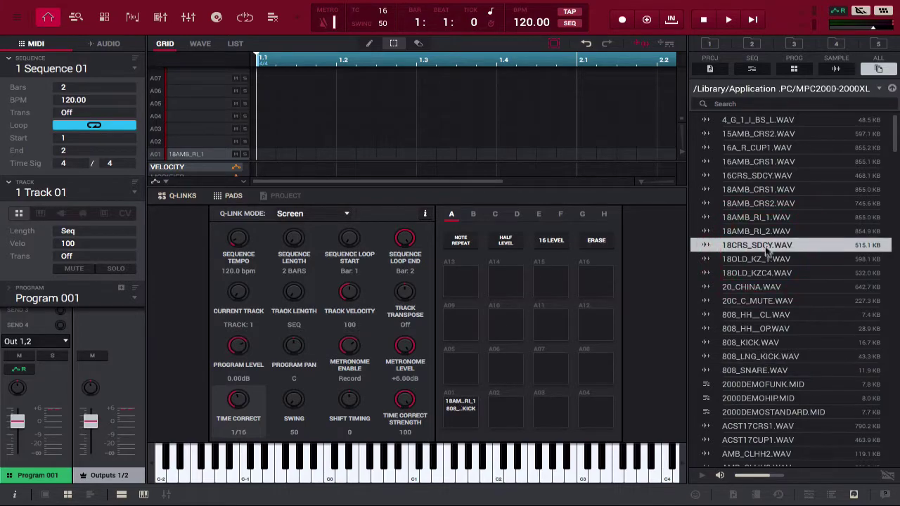
{"action": "left_click", "coordinate": [757, 229]}
{"action": "left_click", "coordinate": [762, 192]}
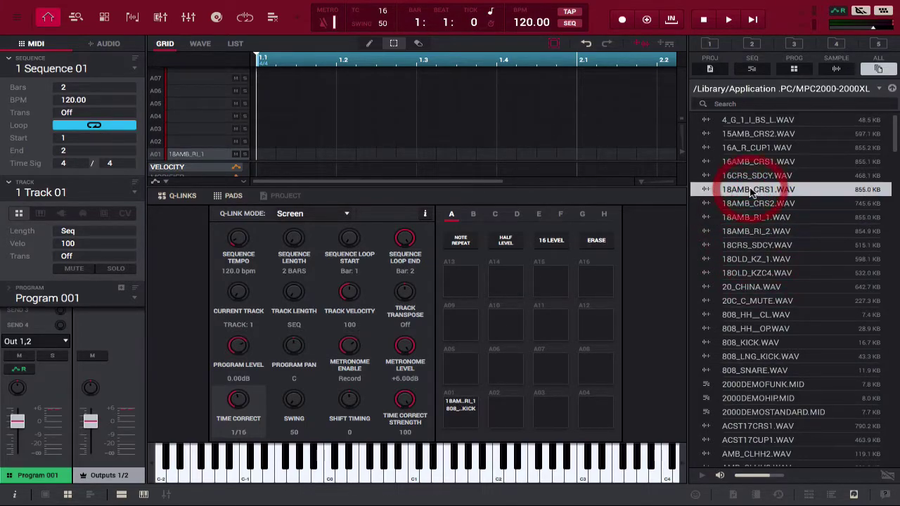
{"action": "scroll", "coordinate": [738, 440], "scroll_direction": "down", "scroll_amount": 3}
{"action": "scroll", "coordinate": [738, 441], "scroll_direction": "down", "scroll_amount": 10}
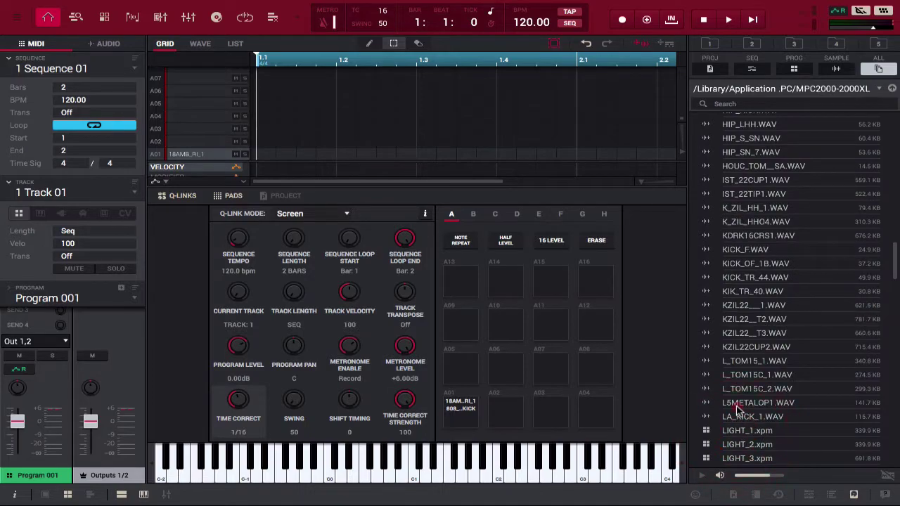
{"action": "left_click", "coordinate": [737, 405]}
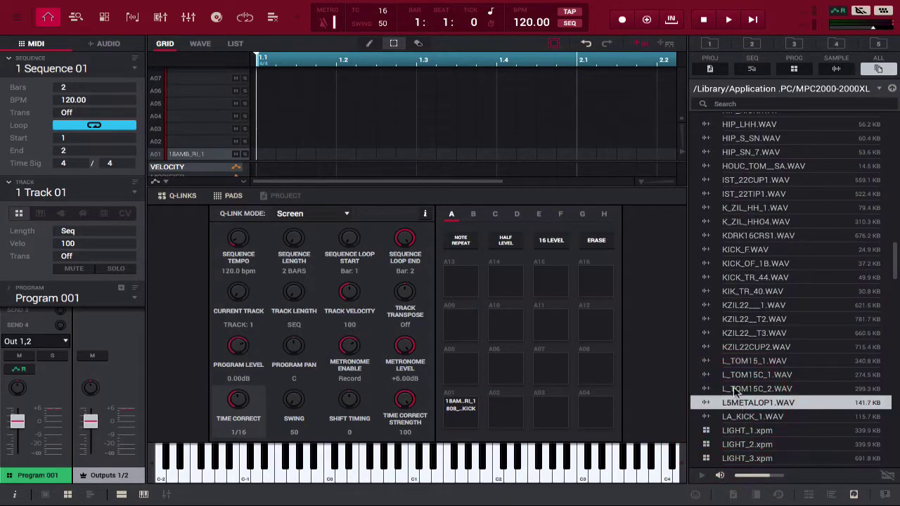
{"action": "left_click", "coordinate": [736, 394]}
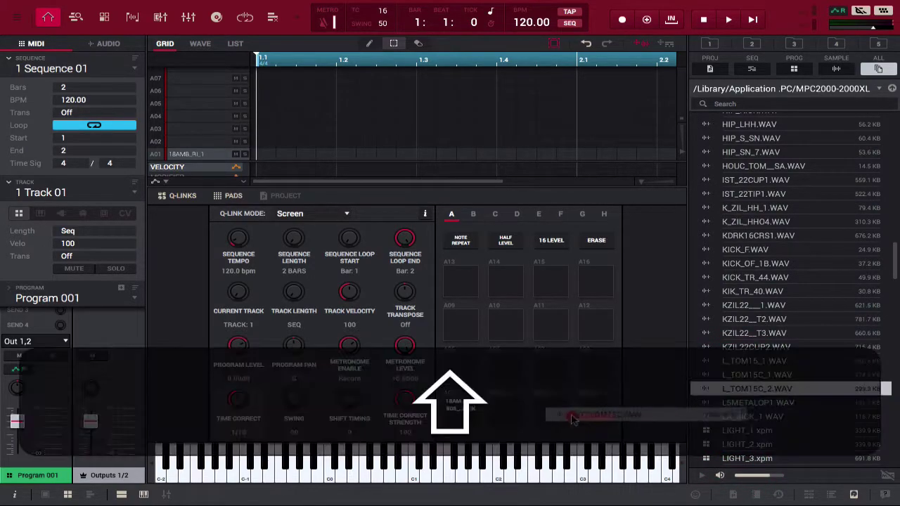
{"action": "left_click_drag", "start_coordinate": [736, 393], "coordinate": [473, 415]}
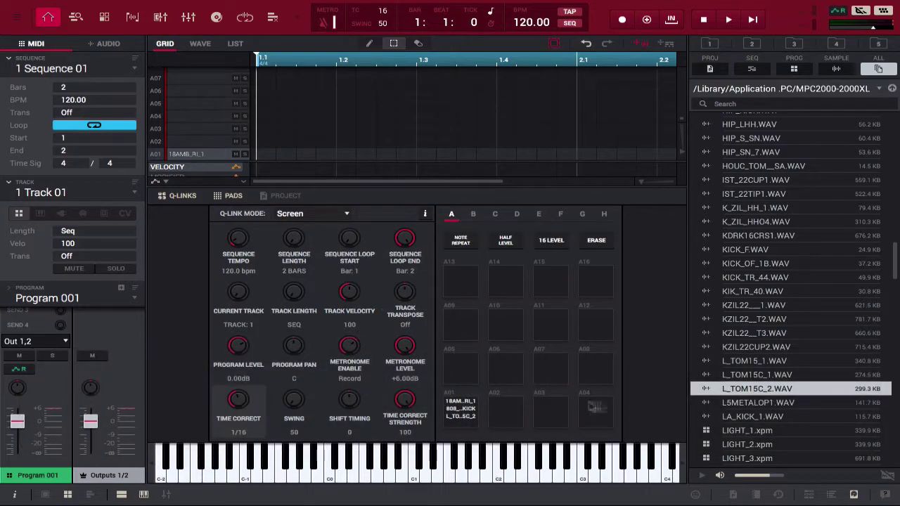
{"action": "left_click", "coordinate": [450, 415]}
Drop KZIL22__1 onto pad A01 as its fourth layer and play the pad
{"action": "left_click", "coordinate": [734, 319]}
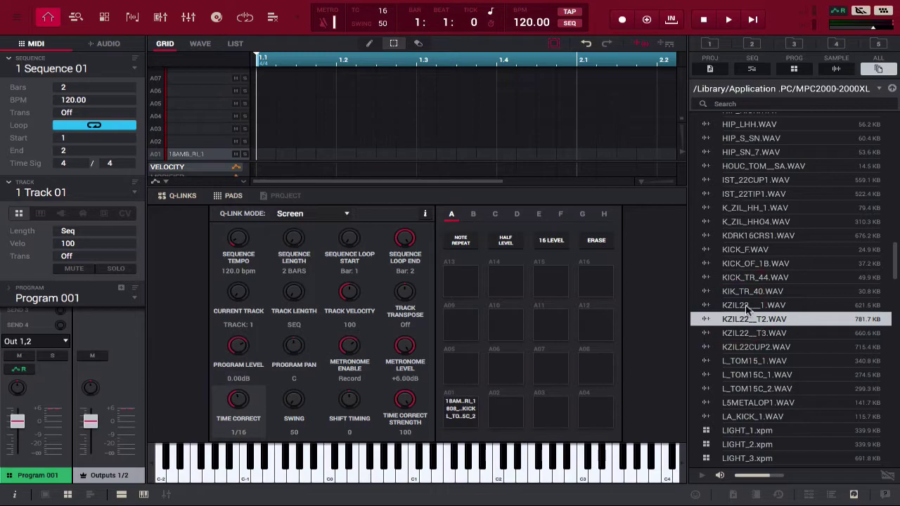
{"action": "left_click", "coordinate": [737, 306]}
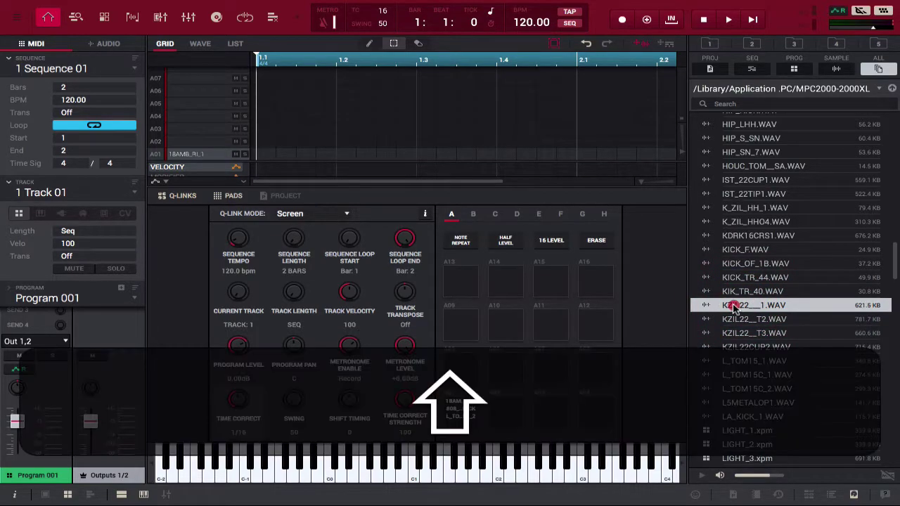
{"action": "left_click_drag", "start_coordinate": [735, 307], "coordinate": [450, 426]}
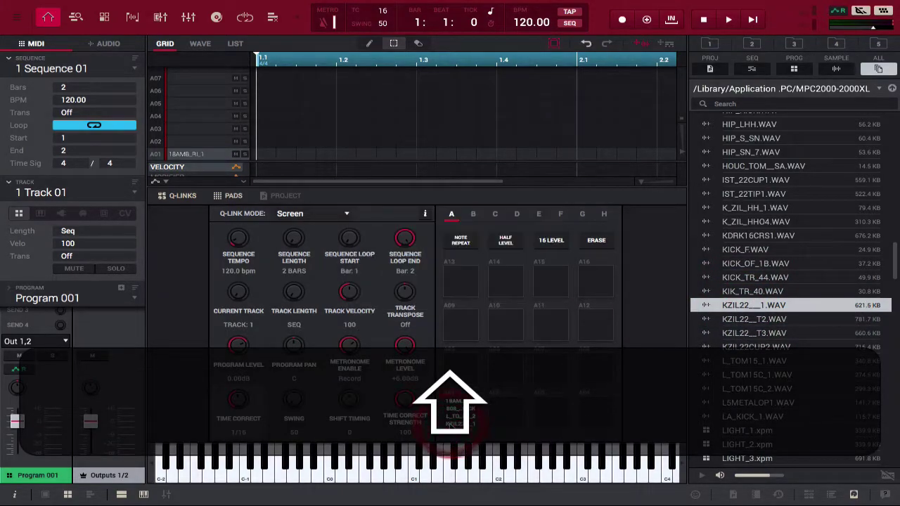
{"action": "left_click", "coordinate": [450, 425]}
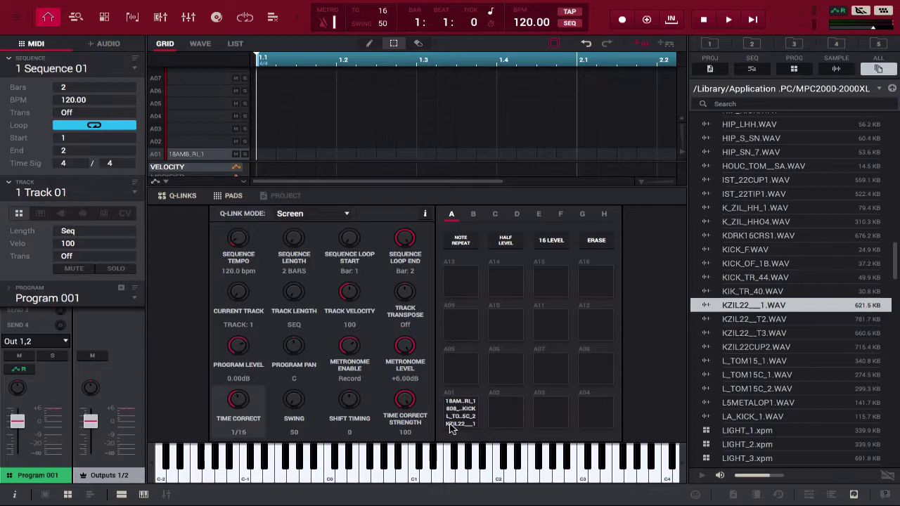
Select pad A02 and search the browser for 'kick', dismissing the duplicate 808_KICK warning
{"action": "left_click", "coordinate": [499, 419]}
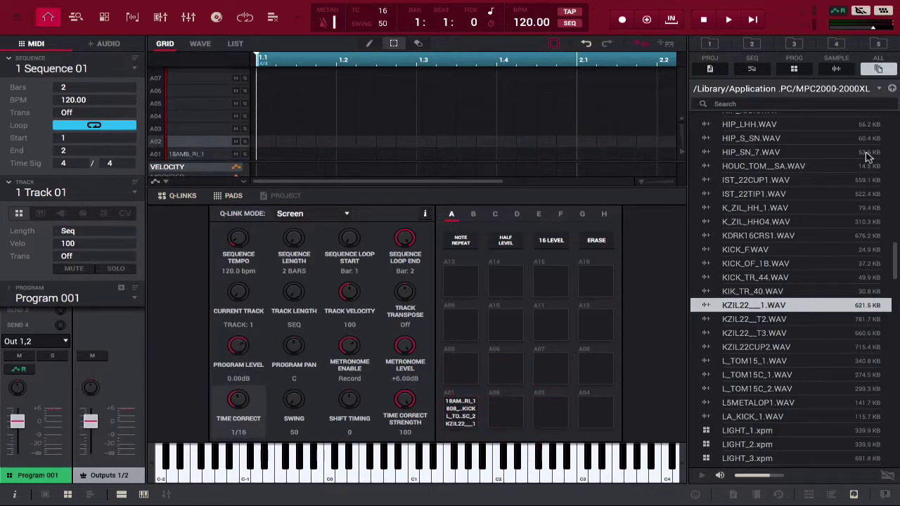
{"action": "scroll", "coordinate": [798, 166], "scroll_direction": "up", "scroll_amount": 10}
{"action": "left_click", "coordinate": [781, 103]}
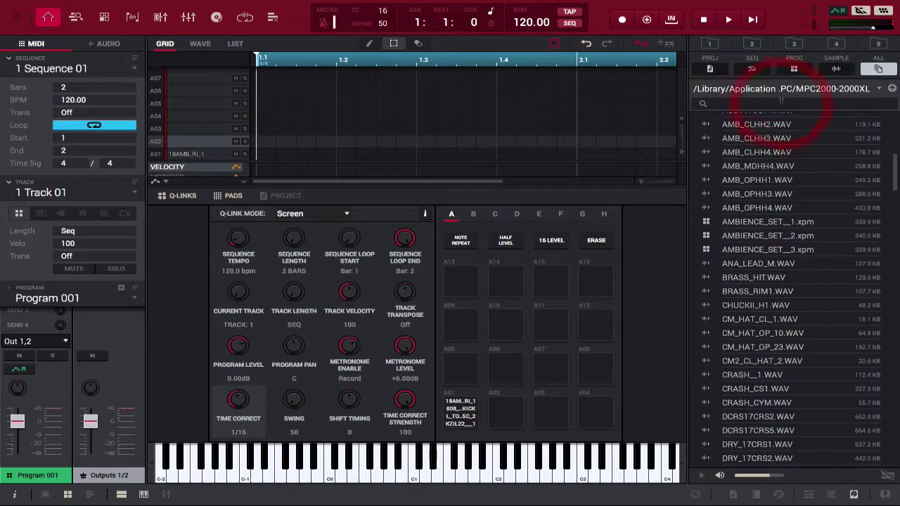
{"action": "type", "text": "kick"}
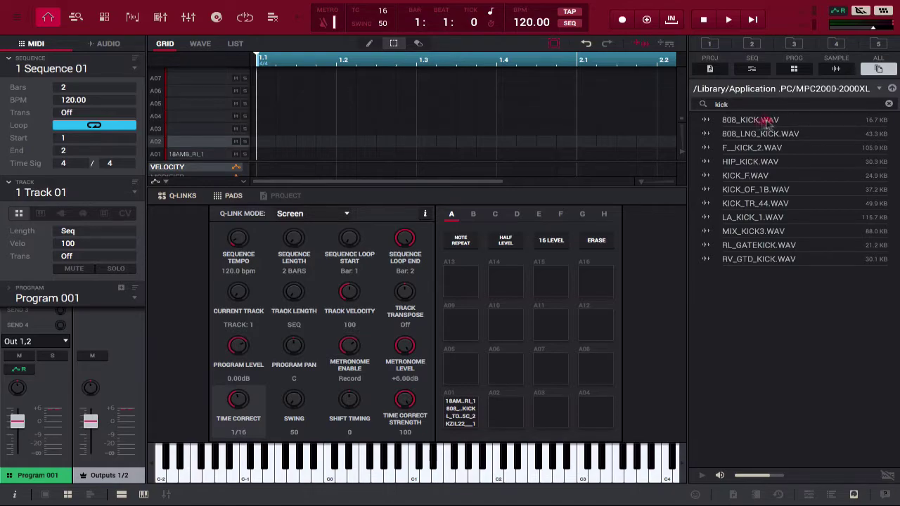
{"action": "left_click_drag", "start_coordinate": [766, 121], "coordinate": [506, 412]}
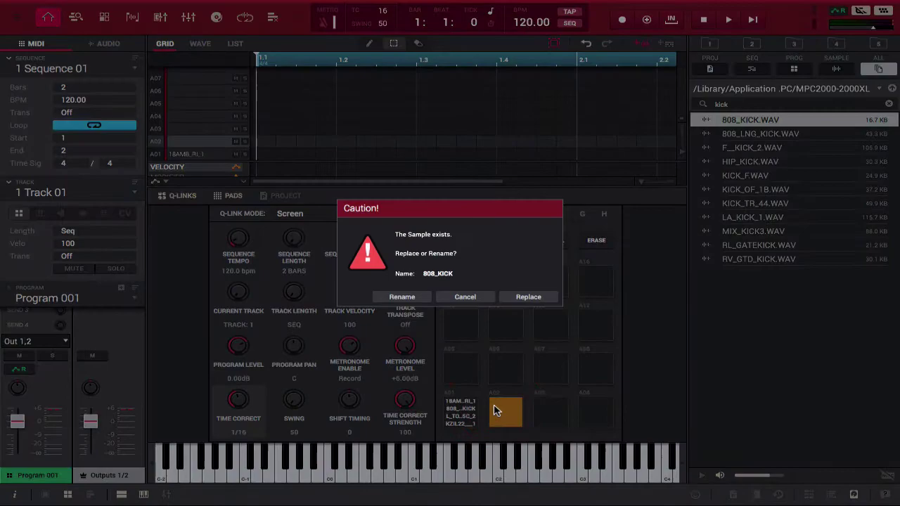
{"action": "left_click", "coordinate": [465, 298]}
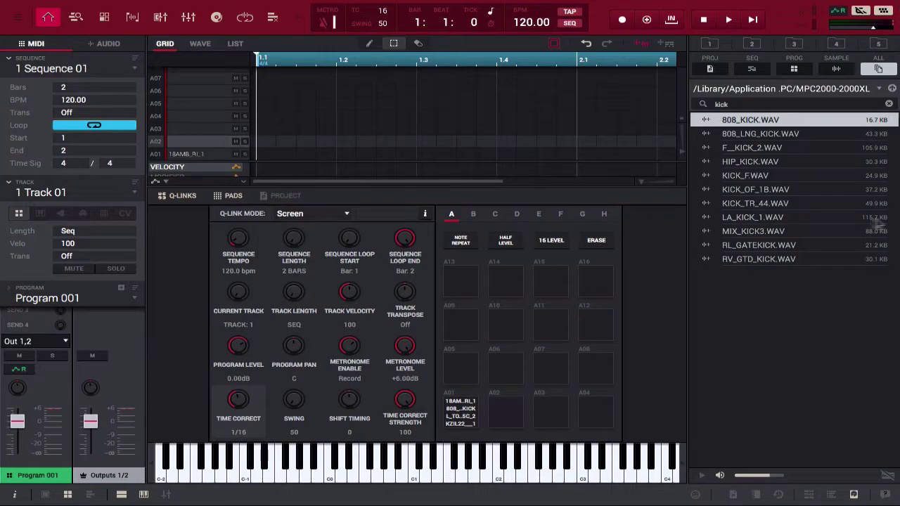
Load RV_GTD_KICK and RL_GATEKICK onto pad A02 and audition the layered kick
{"action": "left_click", "coordinate": [787, 259]}
{"action": "left_click_drag", "start_coordinate": [787, 260], "coordinate": [490, 420]}
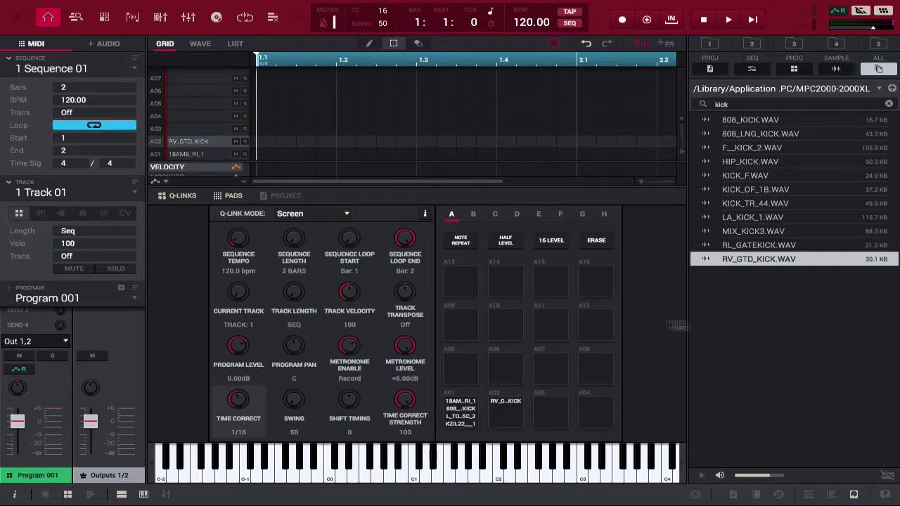
{"action": "left_click", "coordinate": [741, 246]}
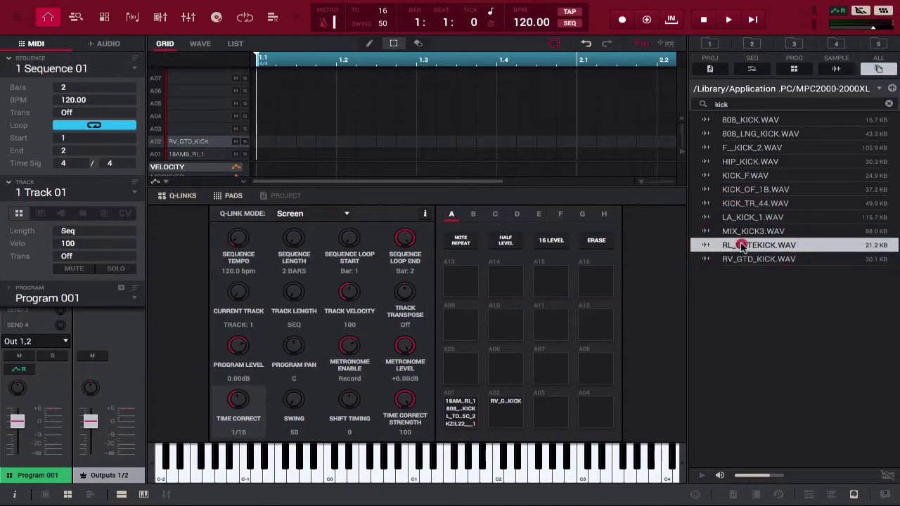
{"action": "mouse_move", "coordinate": [742, 246]}
{"action": "left_mouse_down"}
{"action": "mouse_move", "coordinate": [576, 289]}
{"action": "mouse_move", "coordinate": [496, 378]}
{"action": "mouse_move", "coordinate": [503, 411]}
{"action": "left_mouse_up"}
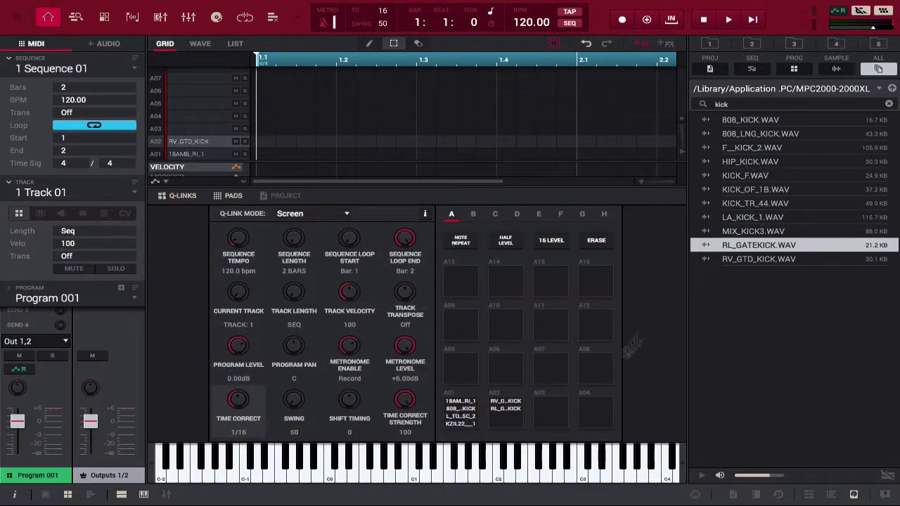
{"action": "left_click", "coordinate": [492, 423]}
Add MIX_KICK3 and LA_KICK_1 as further layers on pad A02 and audition all four
{"action": "left_click", "coordinate": [735, 234]}
{"action": "mouse_move", "coordinate": [736, 234]}
{"action": "left_mouse_down"}
{"action": "mouse_move", "coordinate": [559, 390]}
{"action": "mouse_move", "coordinate": [501, 422]}
{"action": "left_mouse_up"}
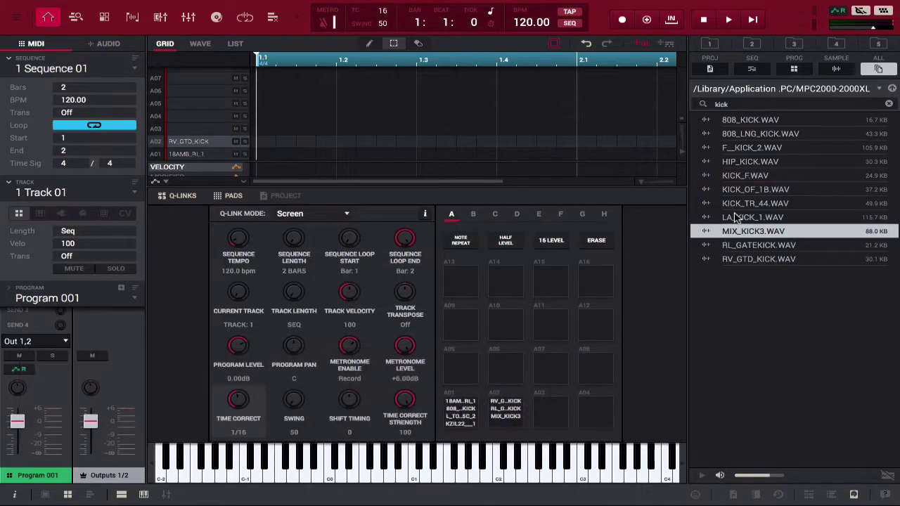
{"action": "left_click", "coordinate": [736, 217]}
{"action": "mouse_move", "coordinate": [736, 217]}
{"action": "left_mouse_down"}
{"action": "mouse_move", "coordinate": [568, 406]}
{"action": "mouse_move", "coordinate": [513, 422]}
{"action": "left_mouse_up"}
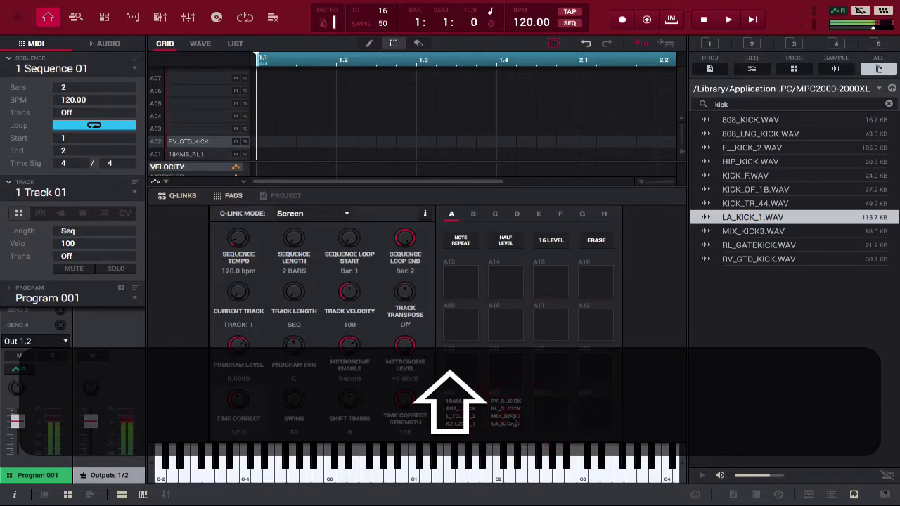
{"action": "left_click", "coordinate": [512, 421]}
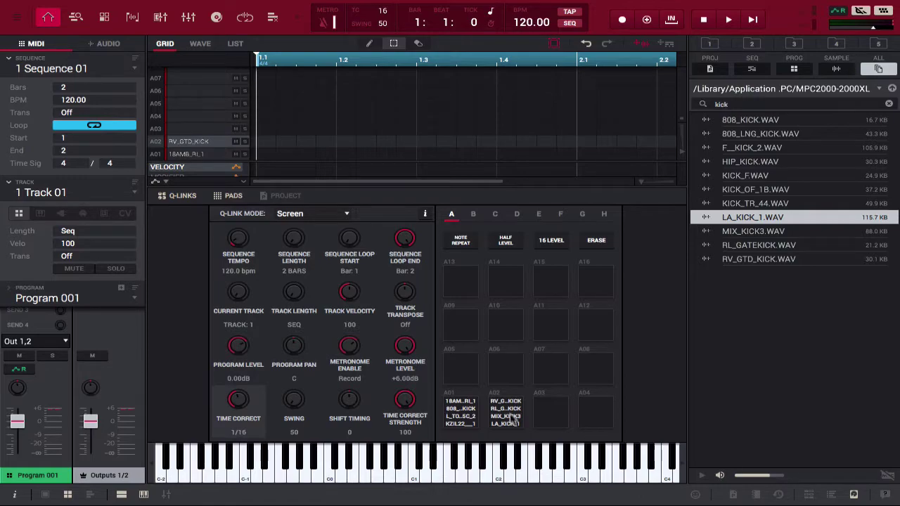
Open the Program Editor, hide the browser, scroll to Sample Layers, and play pad A02
{"action": "left_click", "coordinate": [102, 16]}
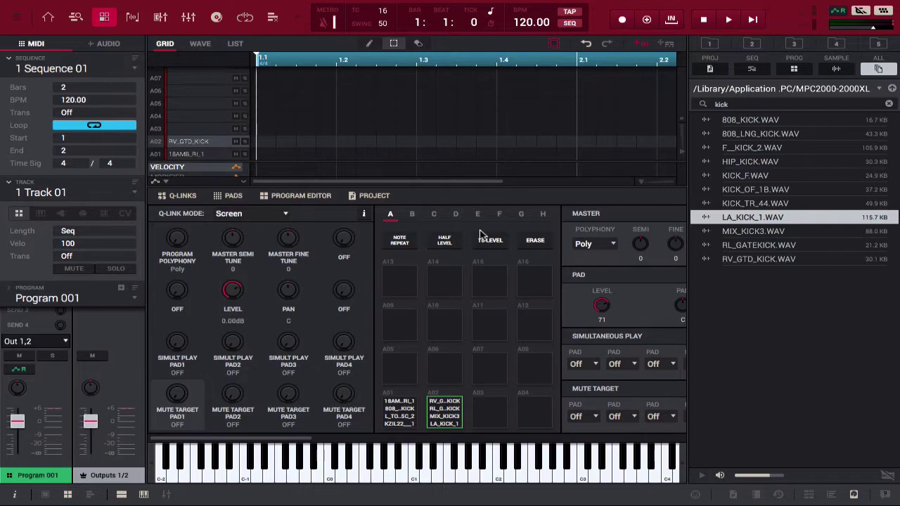
{"action": "left_click", "coordinate": [853, 494]}
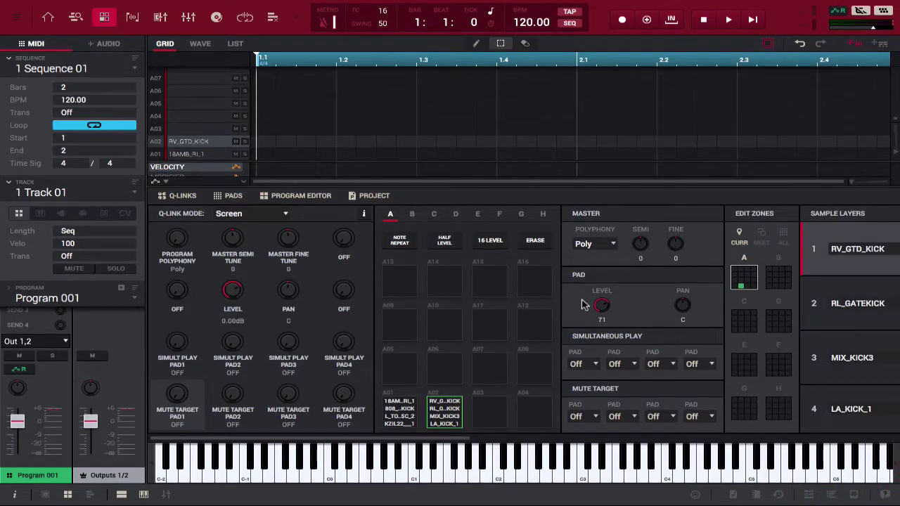
{"action": "scroll", "coordinate": [582, 305], "scroll_direction": "right", "scroll_amount": 5}
{"action": "scroll", "coordinate": [582, 304], "scroll_direction": "right", "scroll_amount": 2}
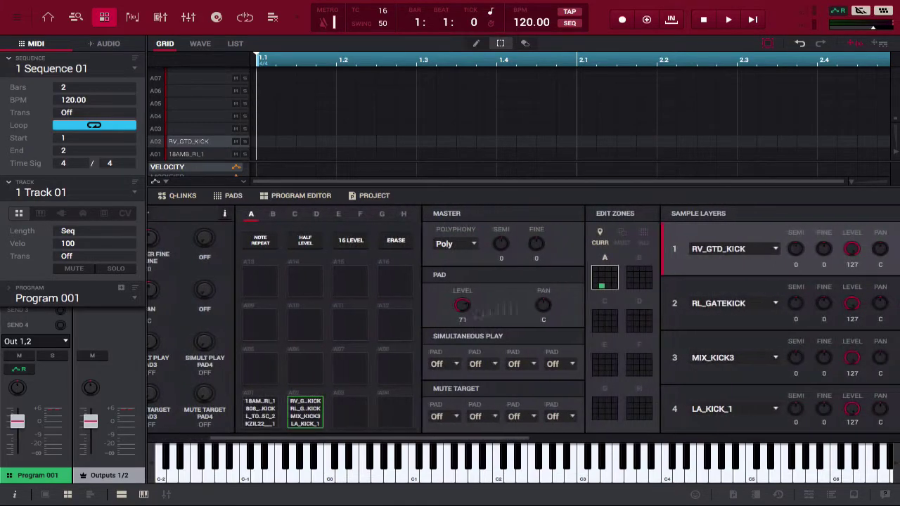
{"action": "left_click", "coordinate": [314, 414]}
Inspect pad A02's four sample layers, set layer 4 to None, and audition the pad
{"action": "left_click", "coordinate": [742, 259]}
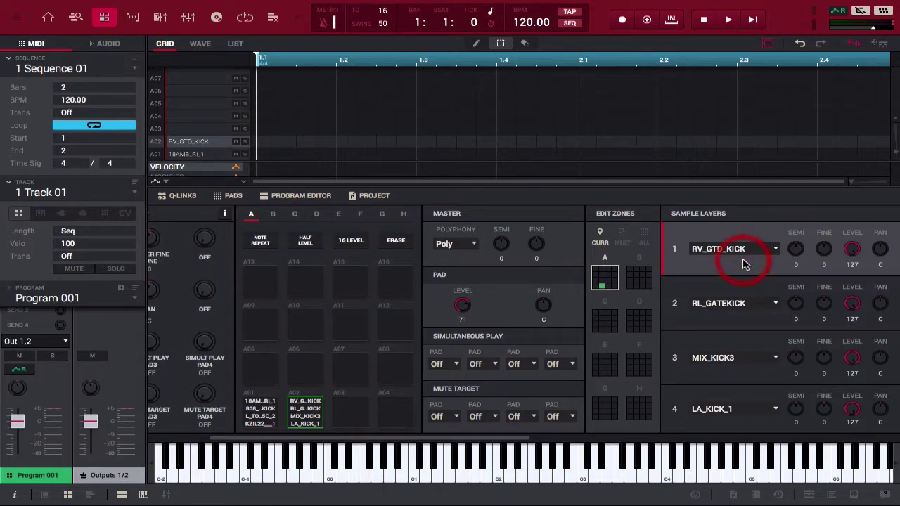
{"action": "left_click", "coordinate": [727, 324]}
{"action": "left_click", "coordinate": [729, 373]}
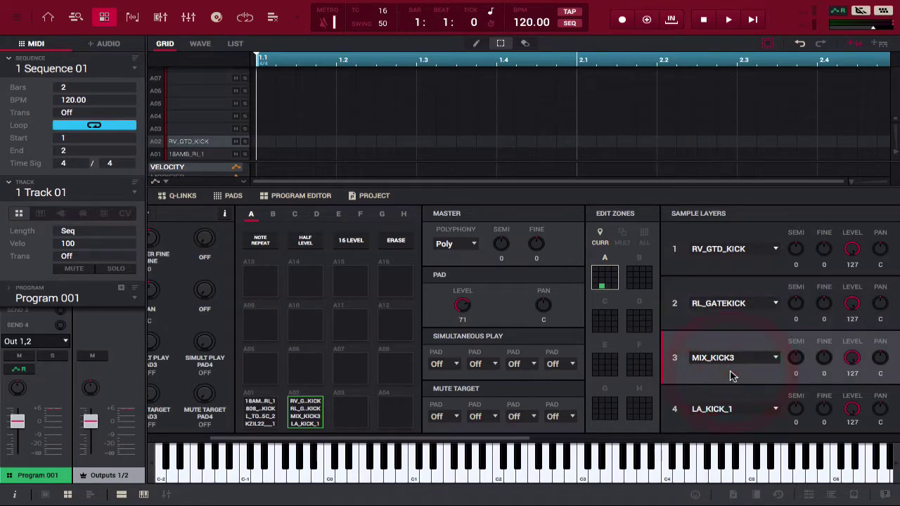
{"action": "left_click", "coordinate": [734, 427]}
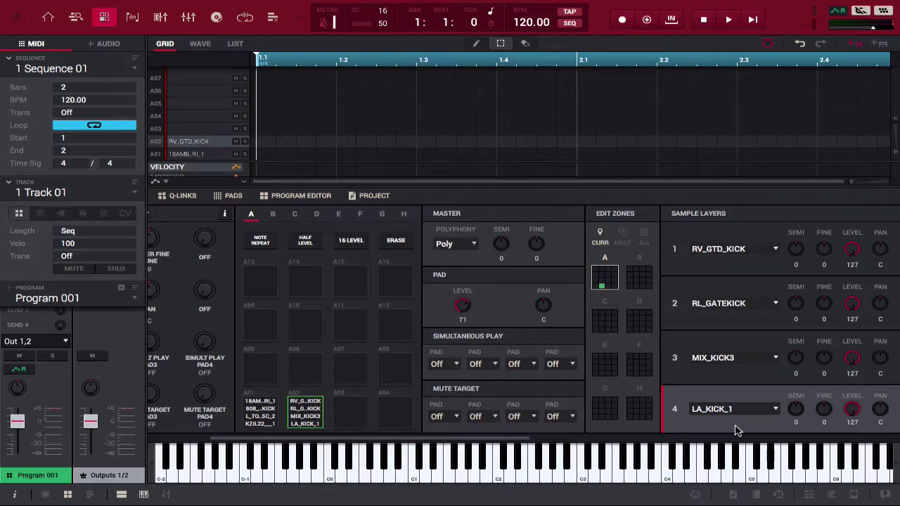
{"action": "left_click", "coordinate": [763, 409]}
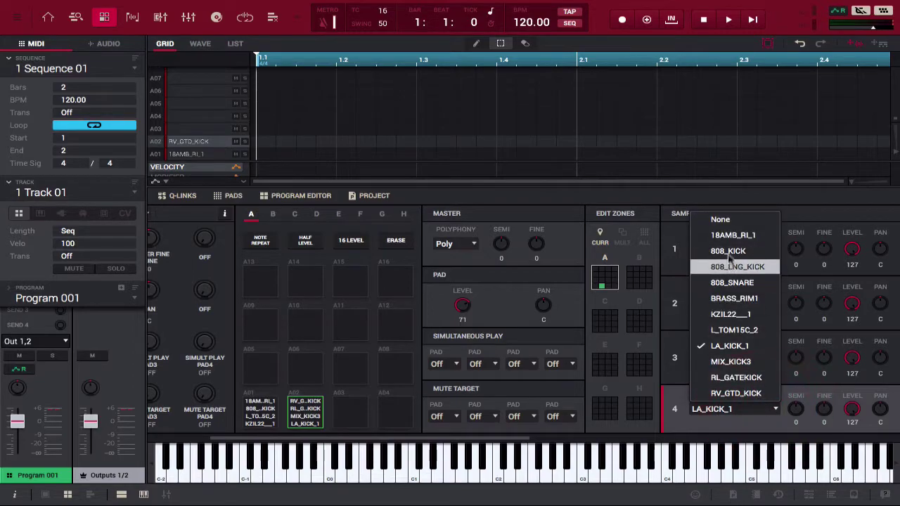
{"action": "left_click", "coordinate": [734, 220]}
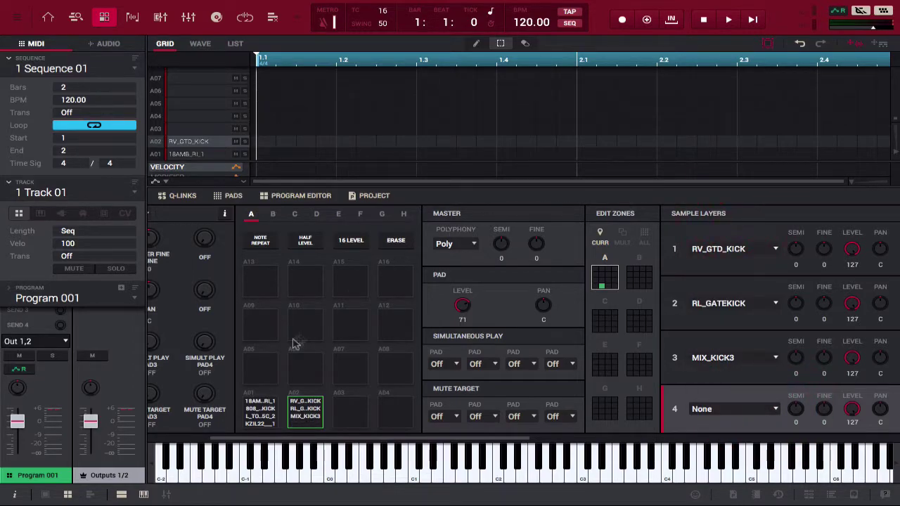
{"action": "left_click", "coordinate": [313, 418]}
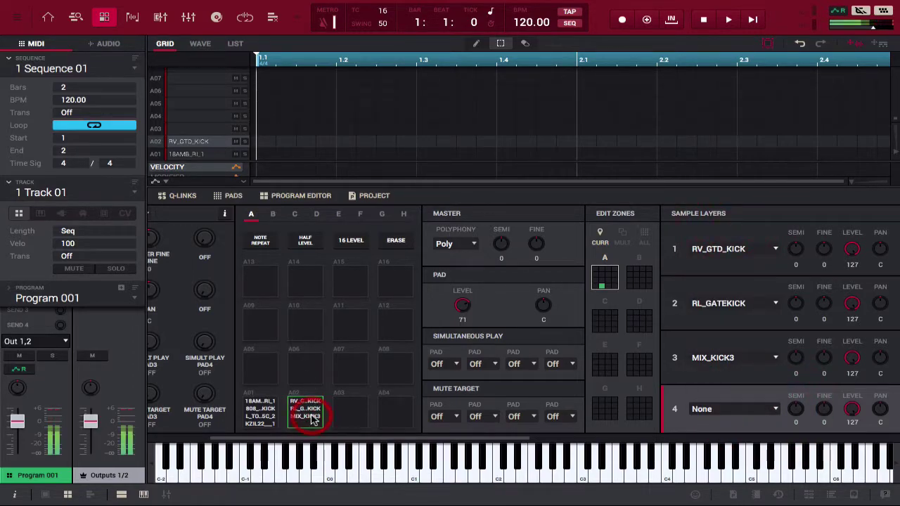
Set layers 3 and 2 to None, auditioning pad A02 after each removal
{"action": "left_click", "coordinate": [770, 358]}
{"action": "left_click", "coordinate": [738, 175]}
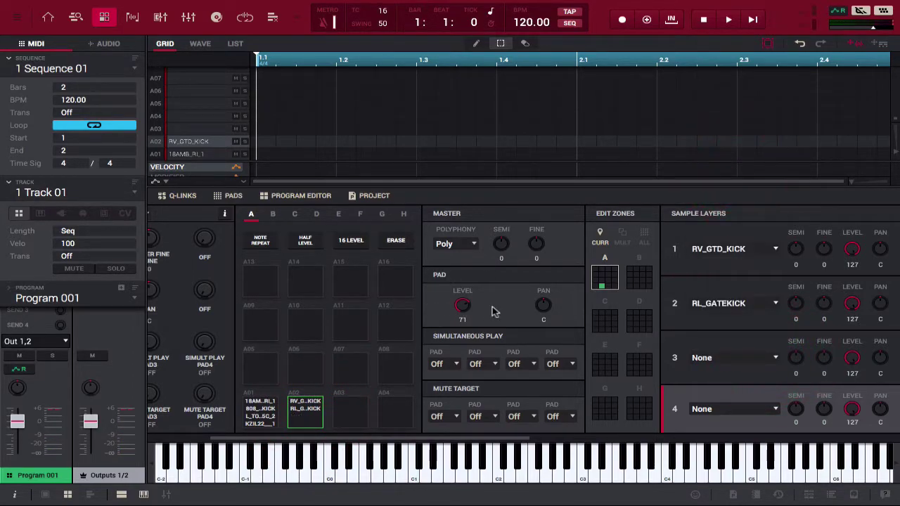
{"action": "left_click", "coordinate": [313, 415]}
{"action": "left_click", "coordinate": [712, 308]}
{"action": "left_click", "coordinate": [718, 116]}
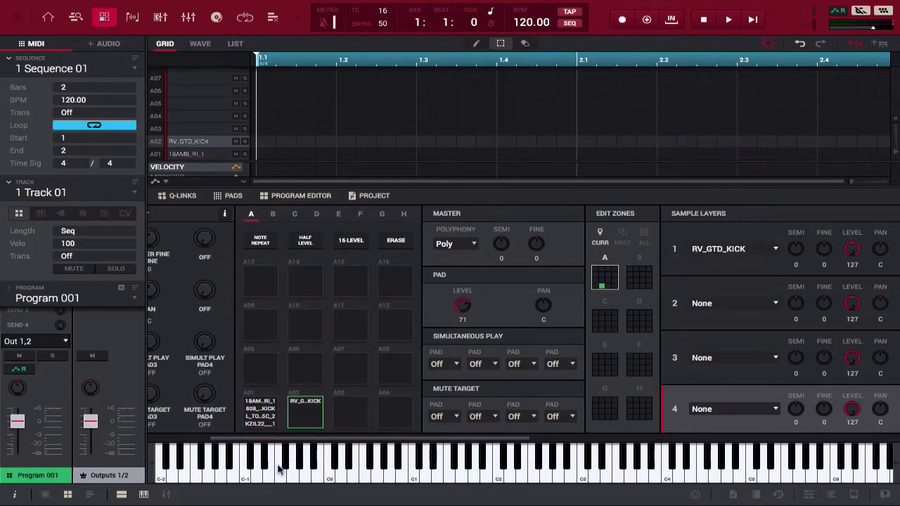
{"action": "left_click", "coordinate": [307, 414]}
Select pad A01, set its layers 4, 3 and 2 to None, then audition and reselect A02
{"action": "left_click", "coordinate": [307, 414]}
{"action": "left_click", "coordinate": [253, 416]}
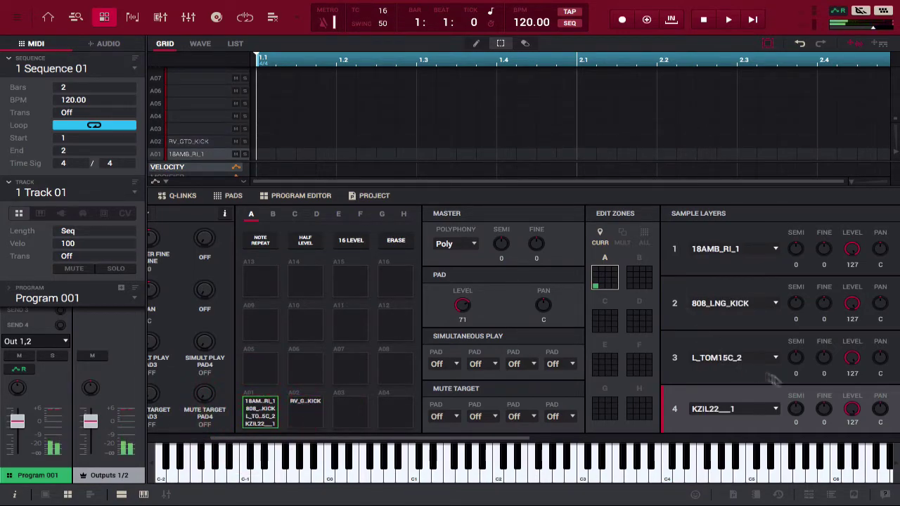
{"action": "left_click", "coordinate": [765, 408]}
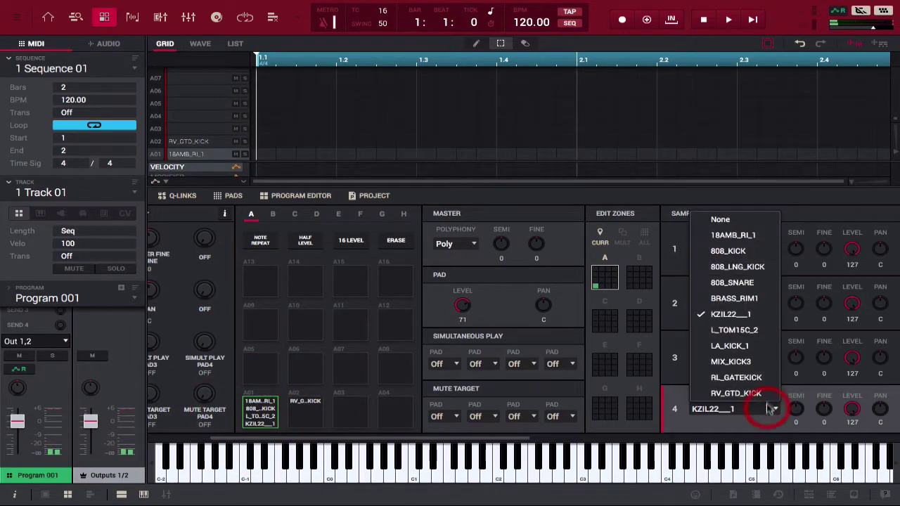
{"action": "left_click", "coordinate": [720, 219]}
{"action": "left_click", "coordinate": [767, 358]}
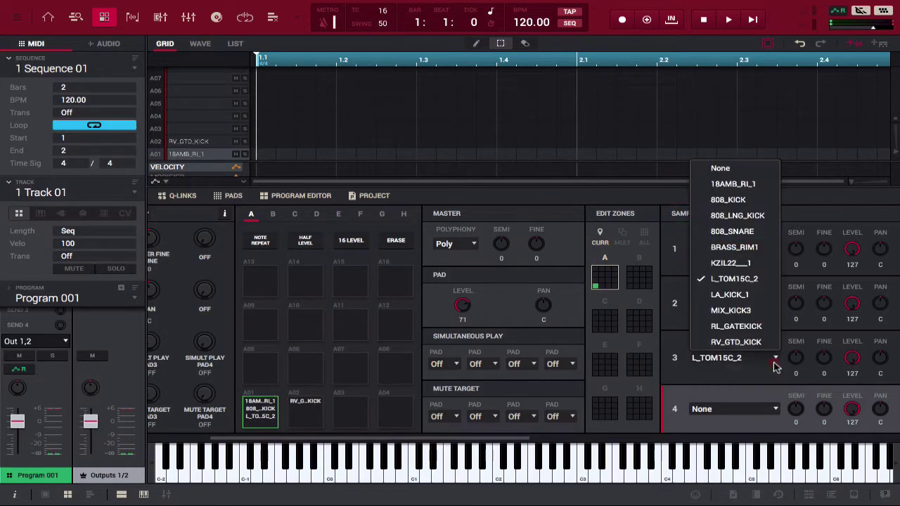
{"action": "left_click", "coordinate": [721, 169]}
{"action": "left_click", "coordinate": [755, 306]}
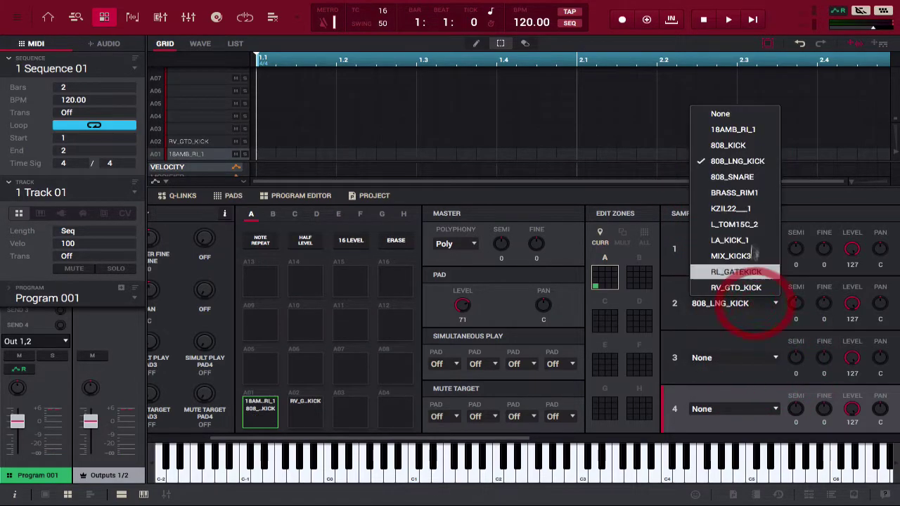
{"action": "left_click", "coordinate": [721, 113]}
{"action": "left_click", "coordinate": [260, 404]}
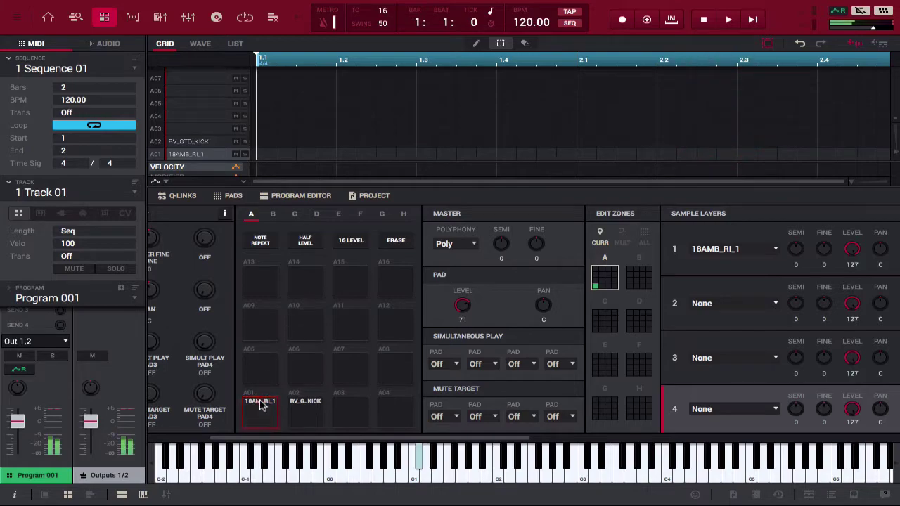
{"action": "left_click", "coordinate": [296, 414]}
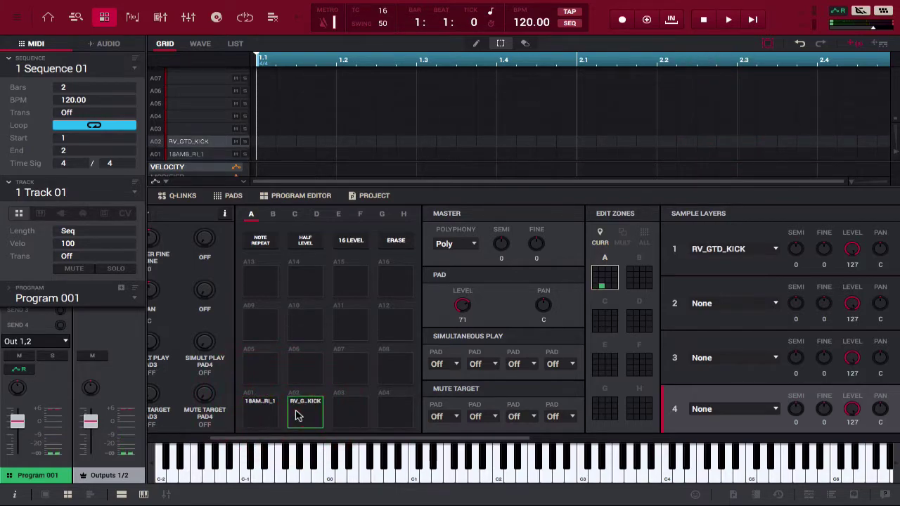